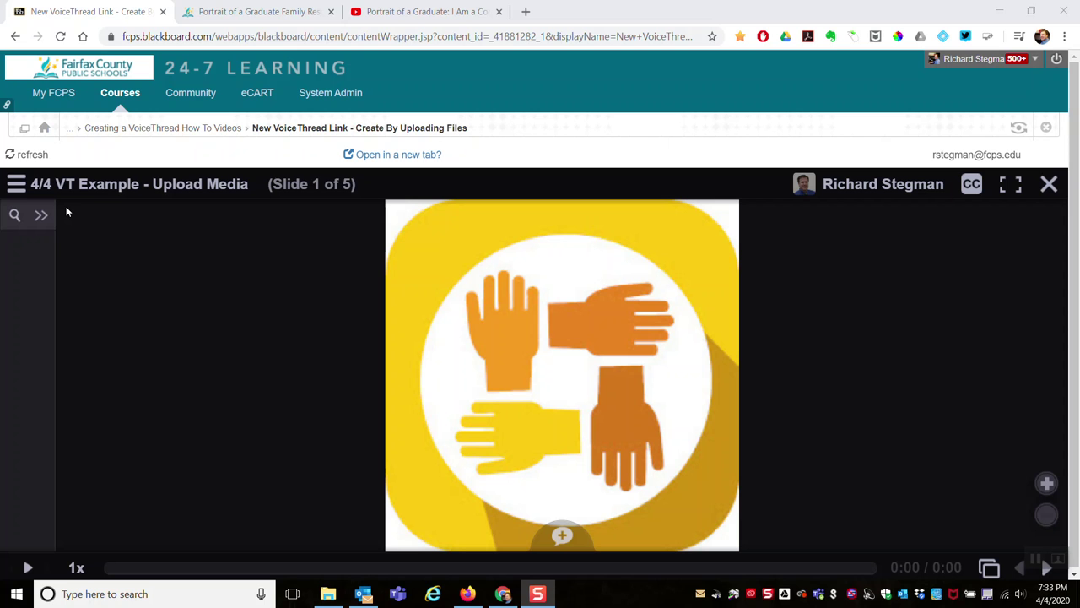
- View the VoiceThread's sharing options from the player, and close them again
{"action": "left_click", "coordinate": [15, 186]}
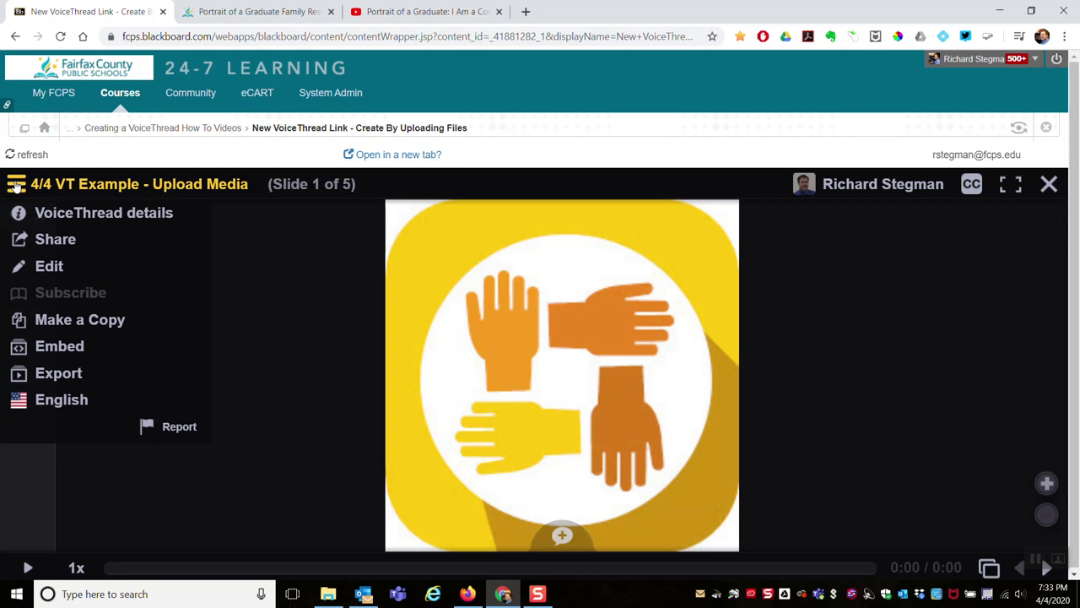
{"action": "left_click", "coordinate": [54, 241]}
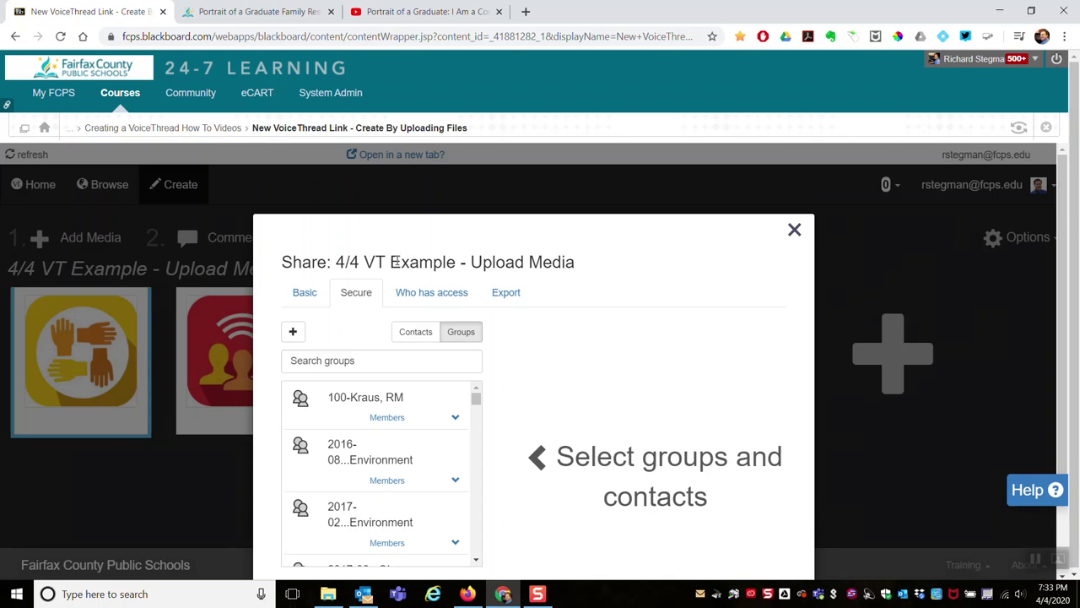
{"action": "left_click", "coordinate": [794, 232]}
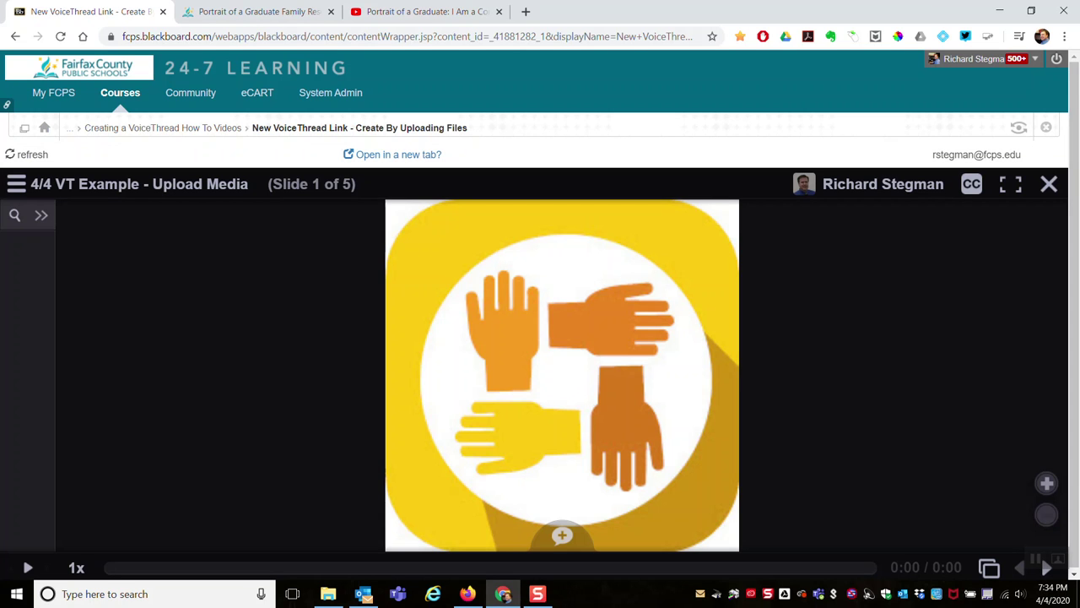
- Open the 4/4 VT Example - Upload Media VoiceThread for editing and bring up its sharing options
{"action": "left_click", "coordinate": [16, 184]}
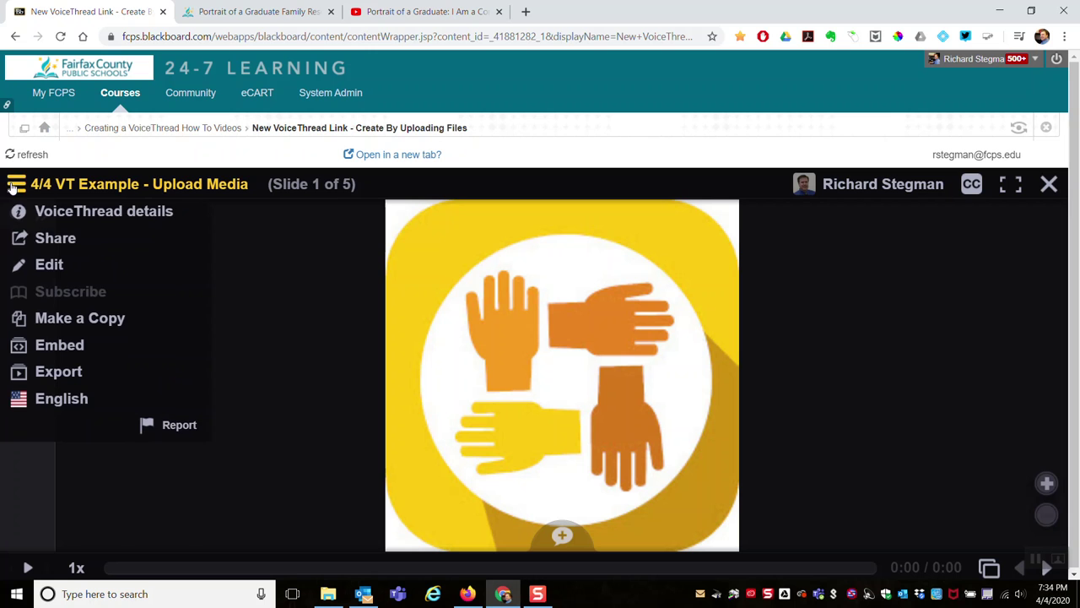
{"action": "left_click", "coordinate": [49, 267]}
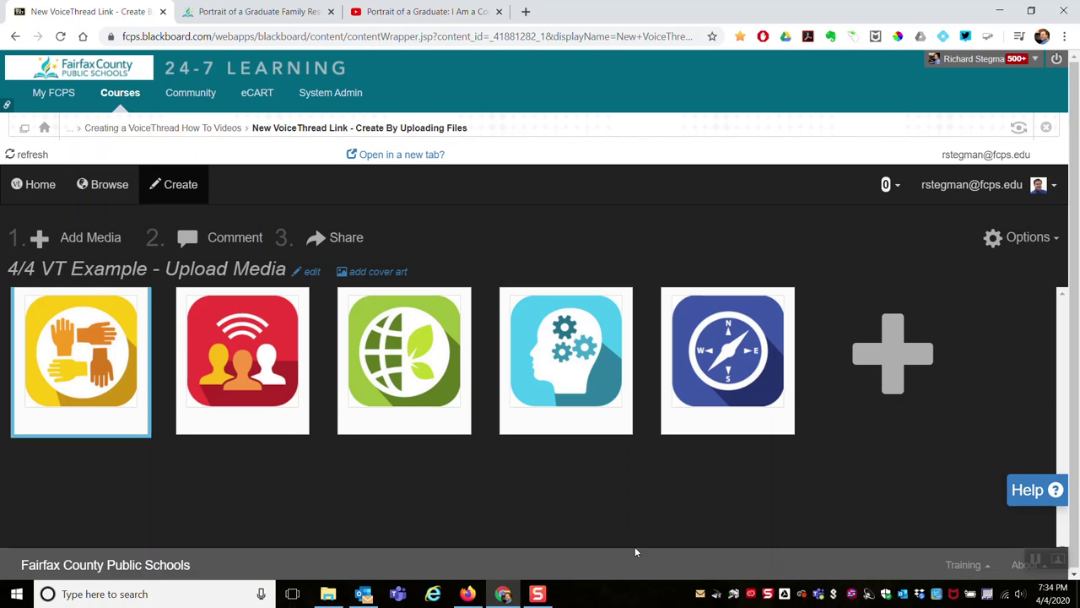
{"action": "left_click", "coordinate": [346, 239]}
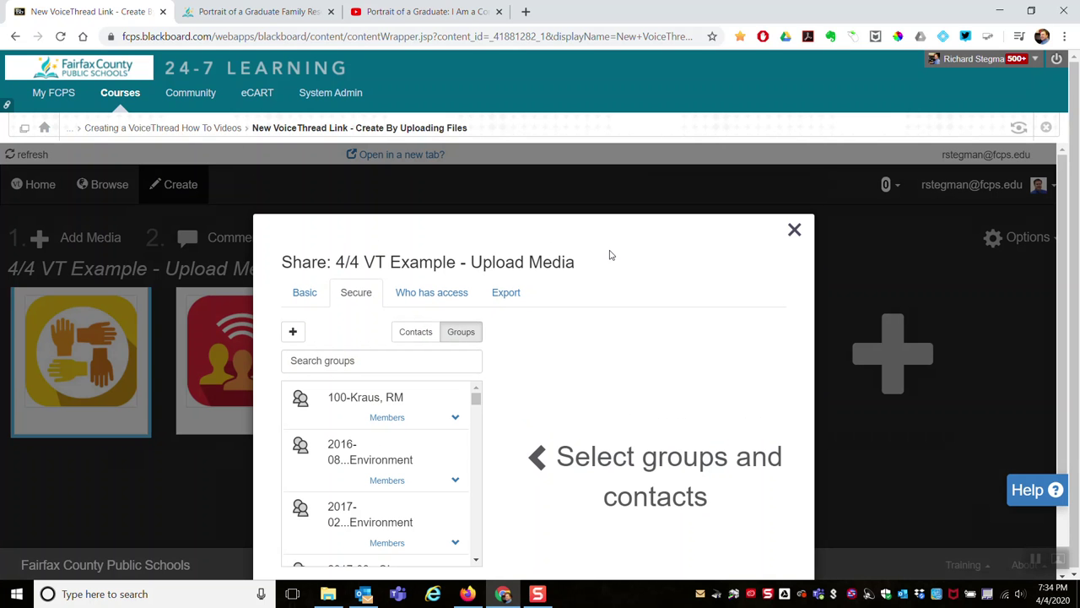
- In the basic sharing options, disallow commenting for the share link and copy the link
{"action": "left_click", "coordinate": [308, 294]}
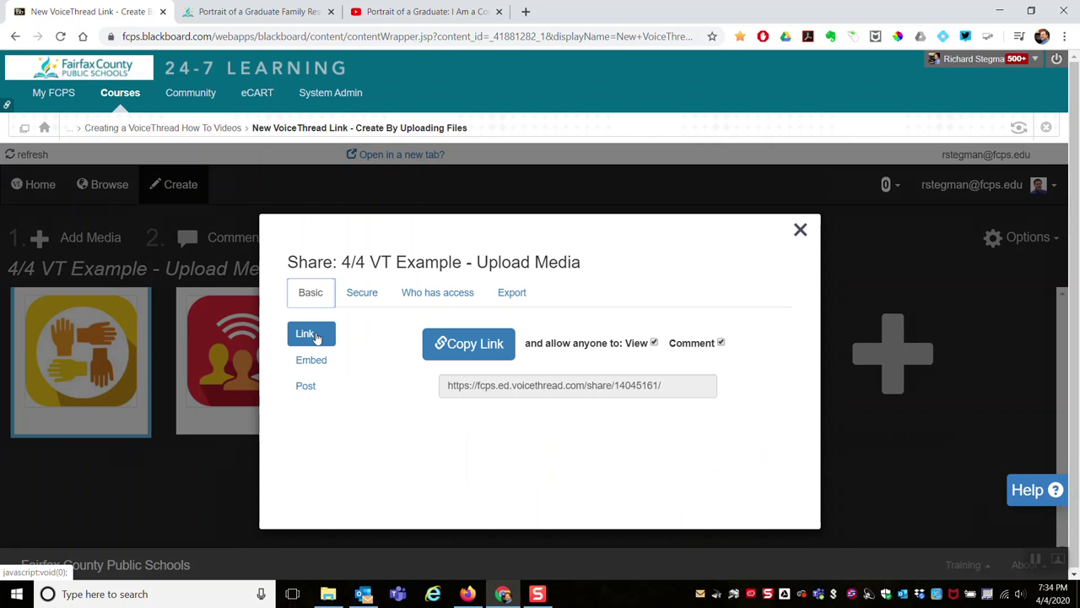
{"action": "left_click", "coordinate": [317, 361]}
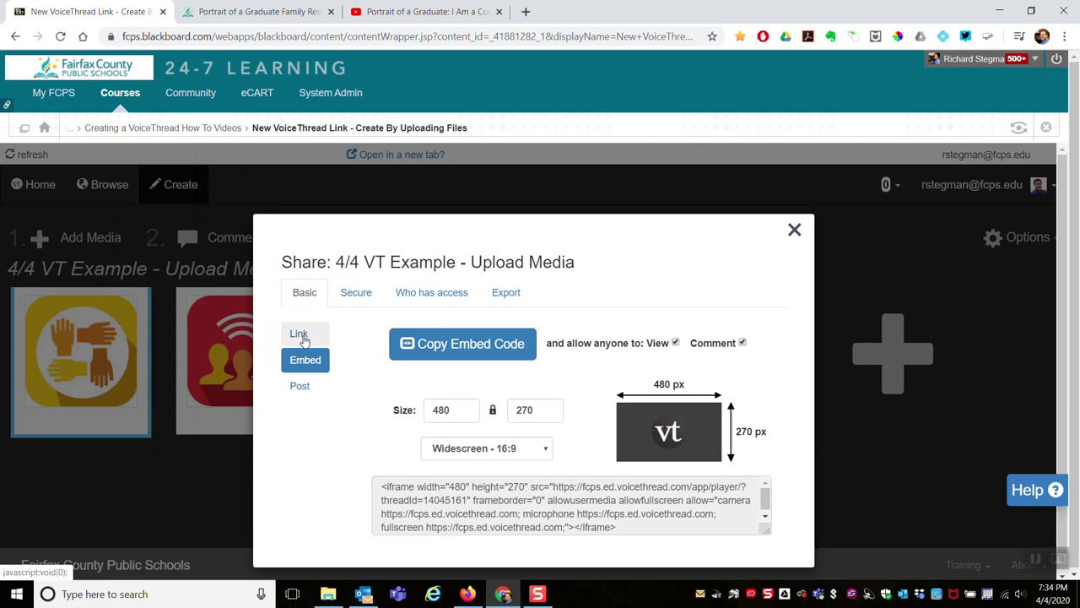
{"action": "left_click", "coordinate": [304, 335]}
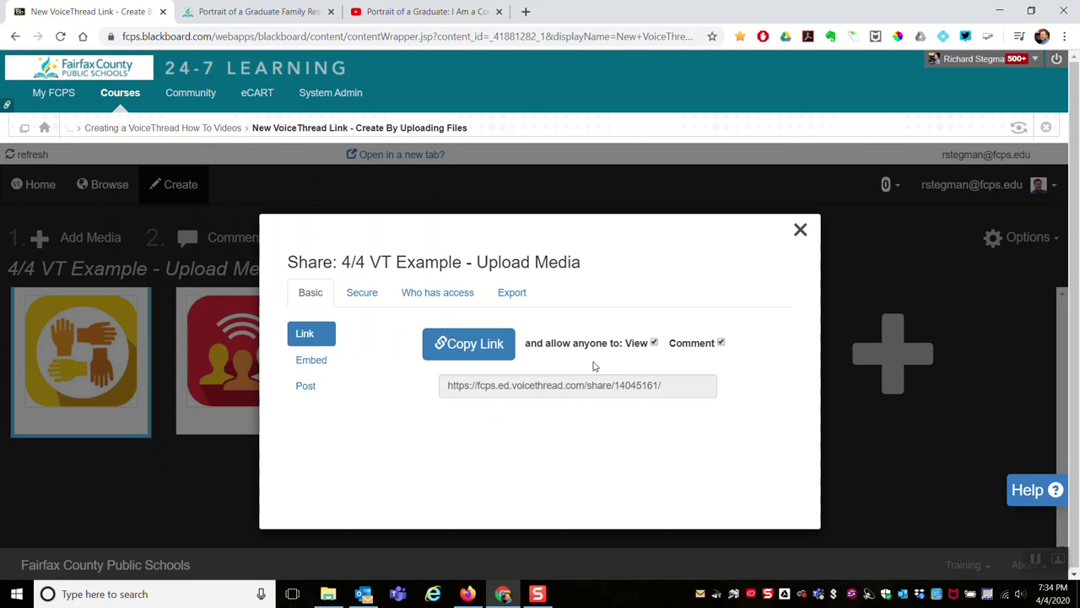
{"action": "left_click", "coordinate": [721, 343]}
{"action": "left_click", "coordinate": [469, 344]}
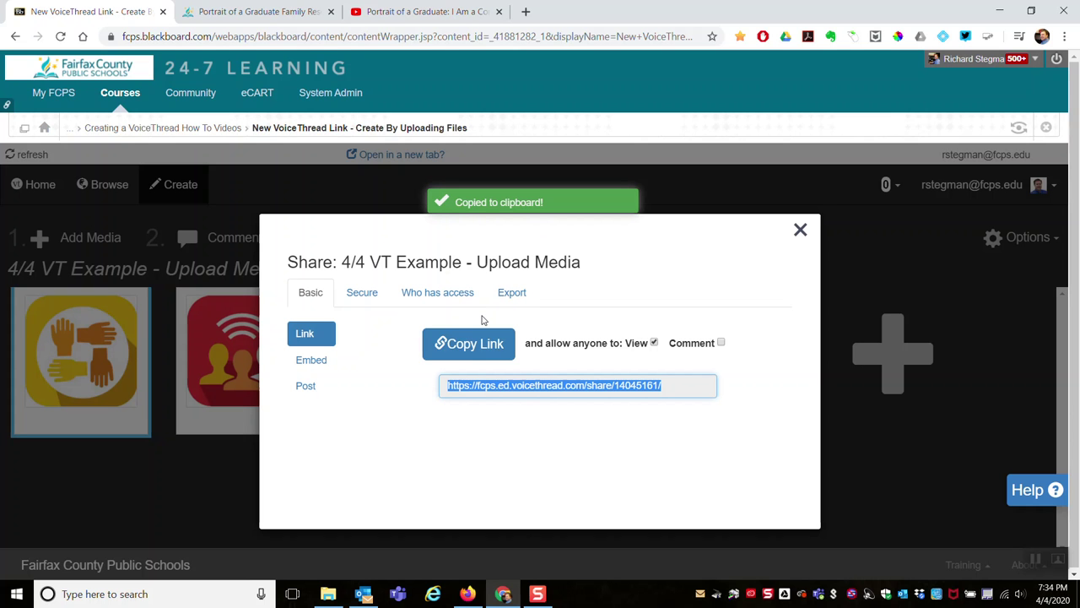
- Switch to Firefox, check the copied VoiceThread share link by loading it there, and close that browser window
{"action": "left_click", "coordinate": [468, 593]}
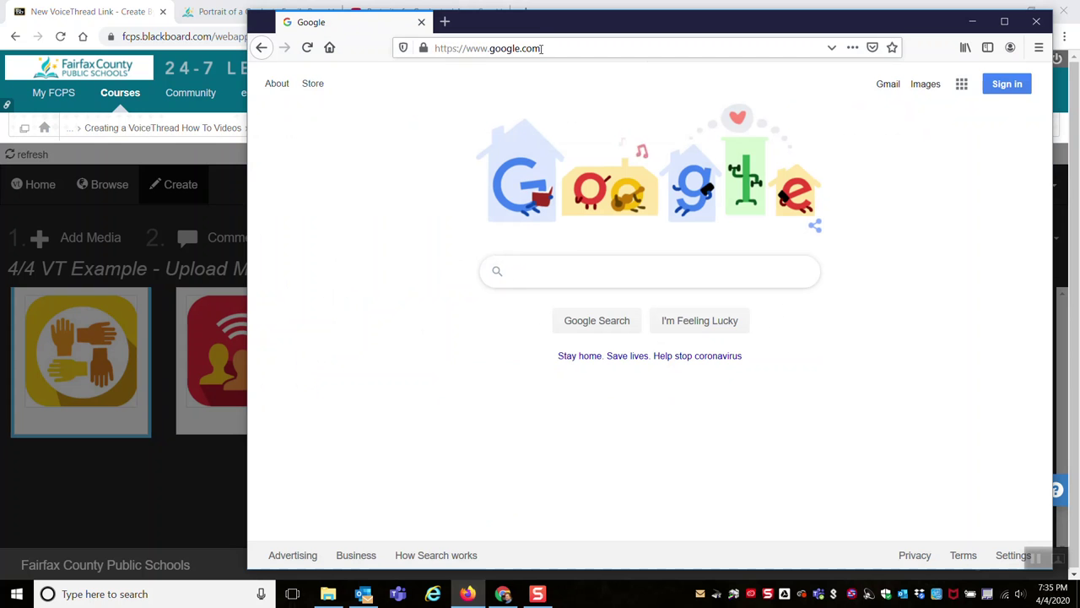
{"action": "left_click", "coordinate": [541, 48]}
{"action": "right_click", "coordinate": [542, 48]}
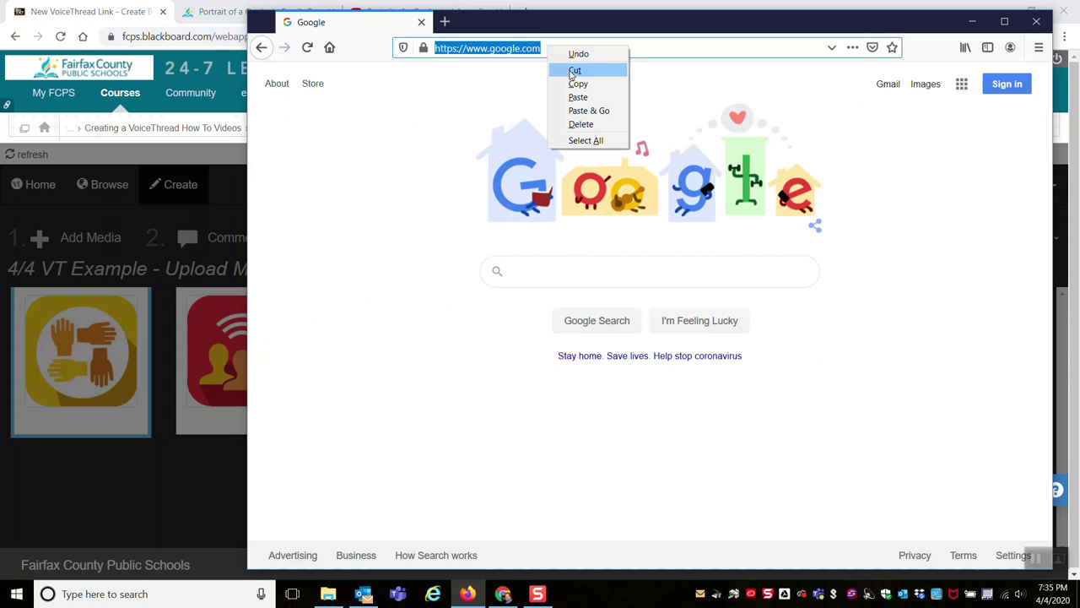
{"action": "left_click", "coordinate": [580, 98]}
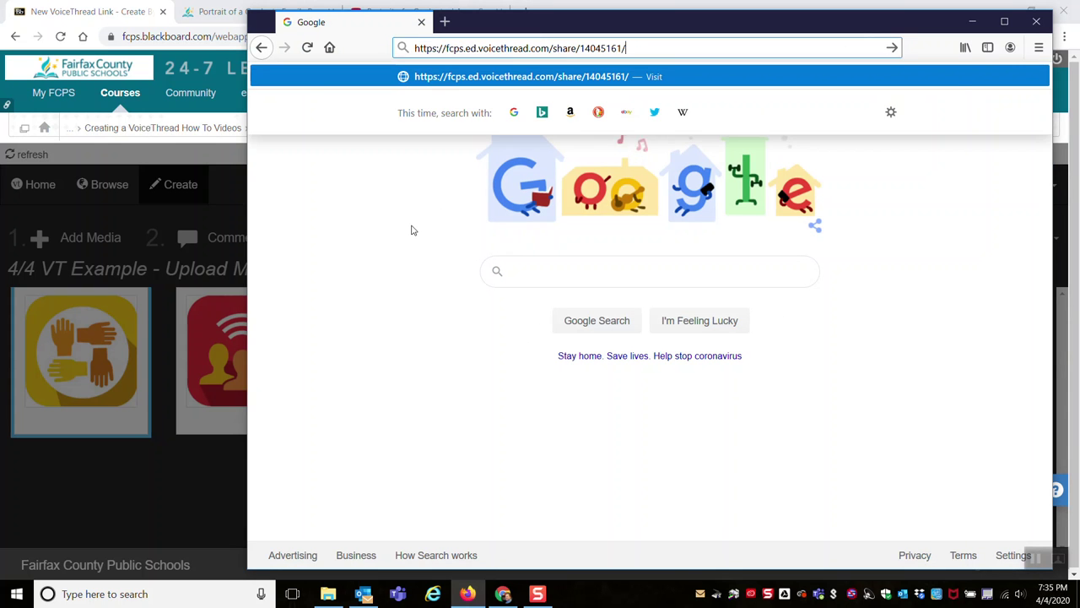
{"action": "key", "text": "Return"}
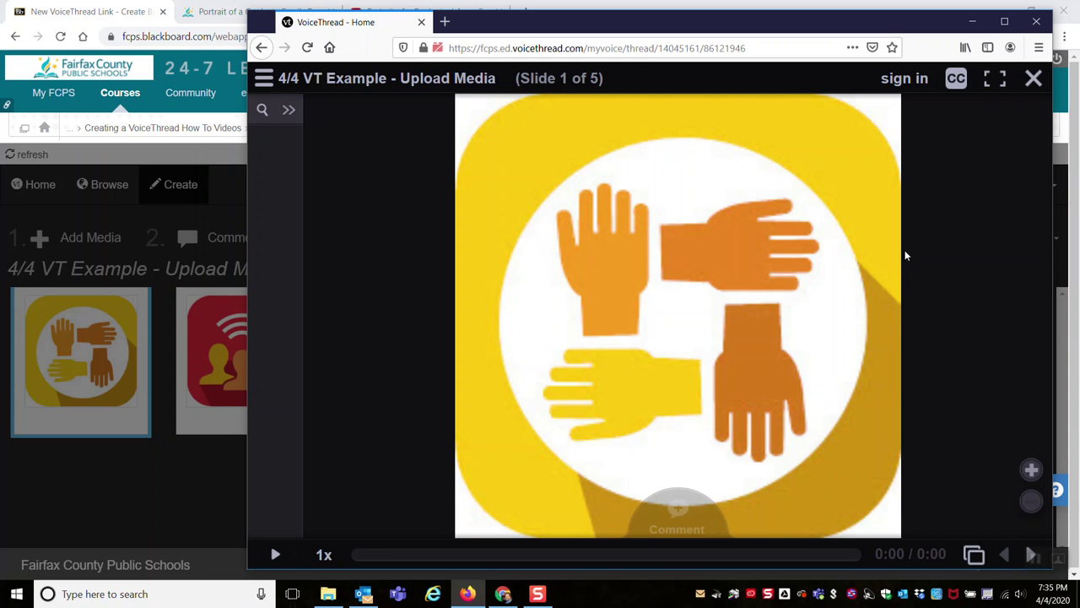
{"action": "left_click", "coordinate": [1036, 21]}
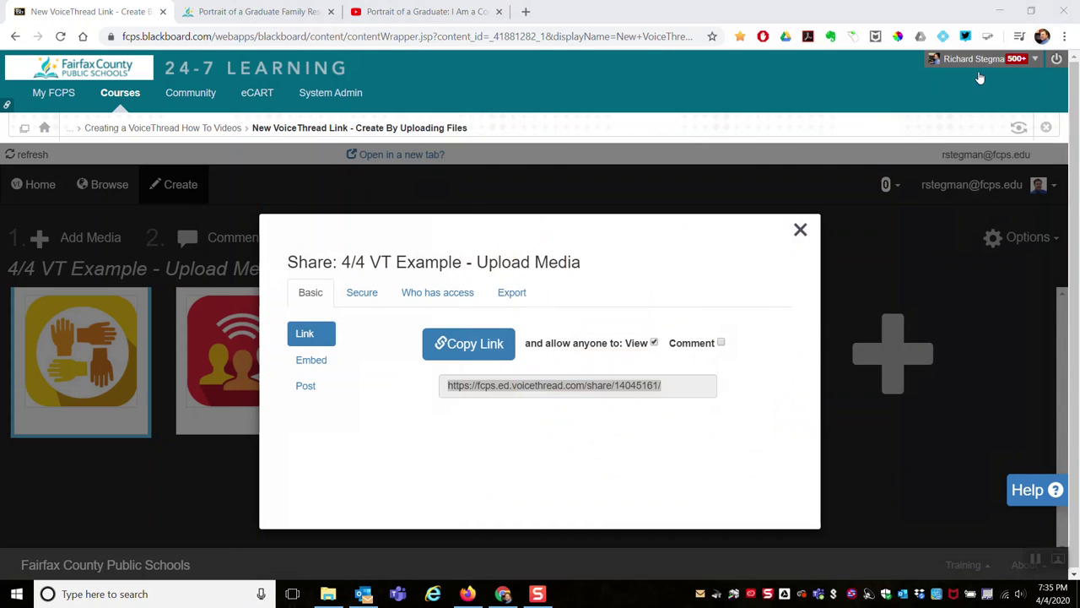
- Copy the VoiceThread's embed code at 480 by 270 in Widescreen - 16:9, and close the sharing options
{"action": "left_click", "coordinate": [311, 361]}
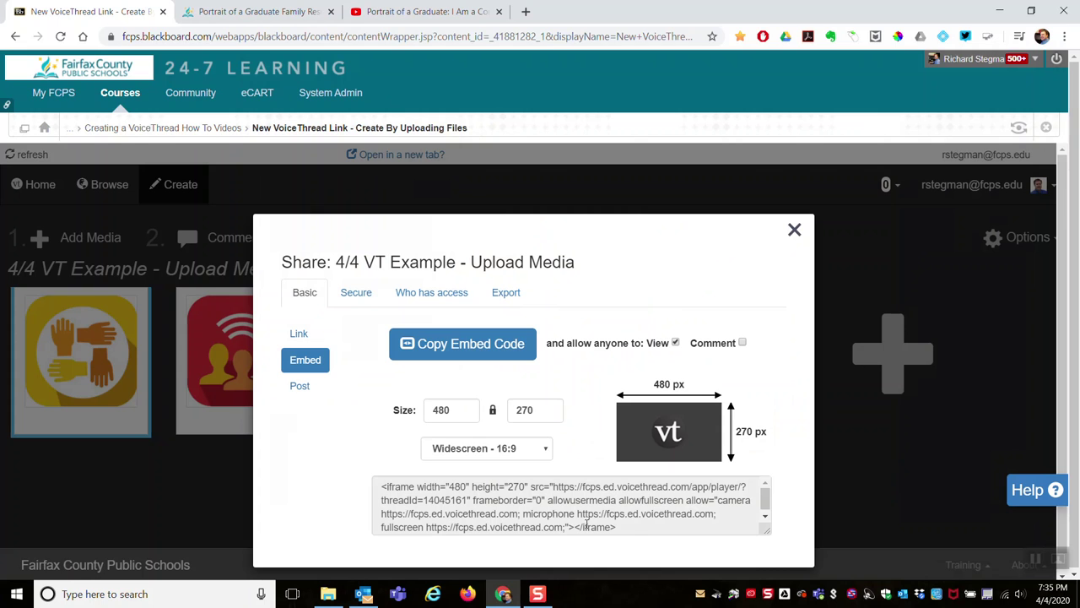
{"action": "left_click_drag", "start_coordinate": [617, 526], "coordinate": [355, 491]}
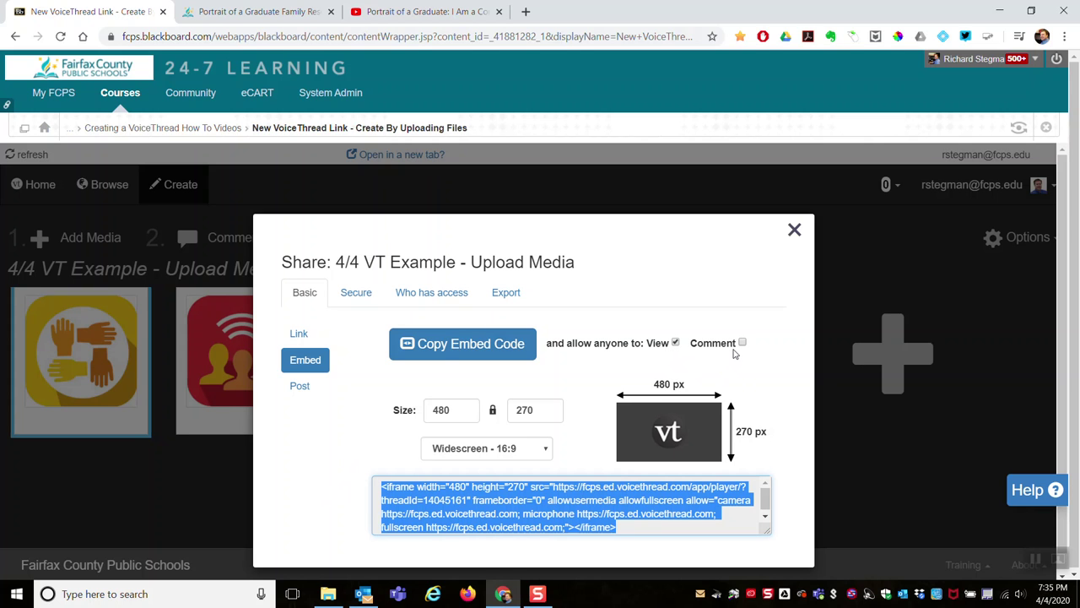
{"action": "left_click", "coordinate": [463, 344]}
{"action": "left_click", "coordinate": [794, 230]}
- Return to the Setting Up VoiceThread as a Teacher folder and view the read-only VoiceThread example, closing its separate window
{"action": "left_click", "coordinate": [189, 128]}
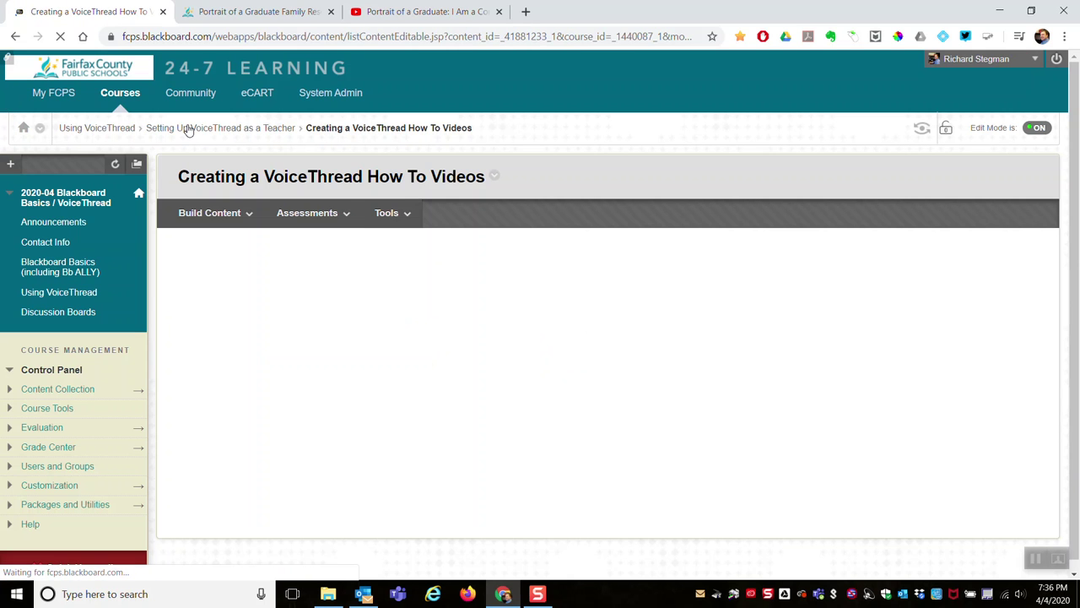
{"action": "left_click", "coordinate": [220, 129]}
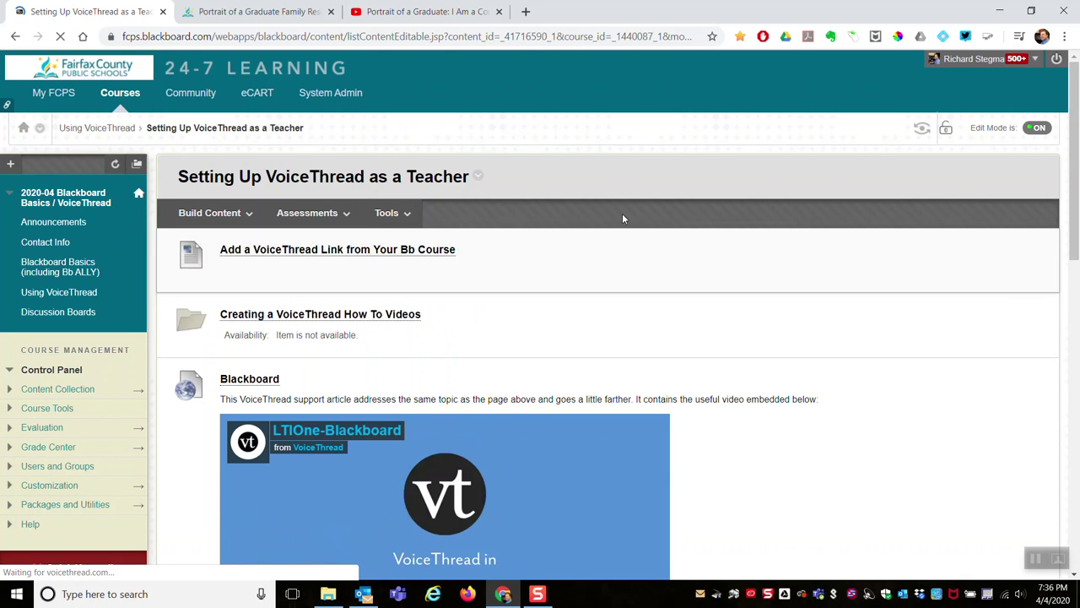
{"action": "scroll", "coordinate": [680, 225], "scroll_direction": "down", "scroll_amount": 3}
{"action": "scroll", "coordinate": [680, 225], "scroll_direction": "down", "scroll_amount": 9}
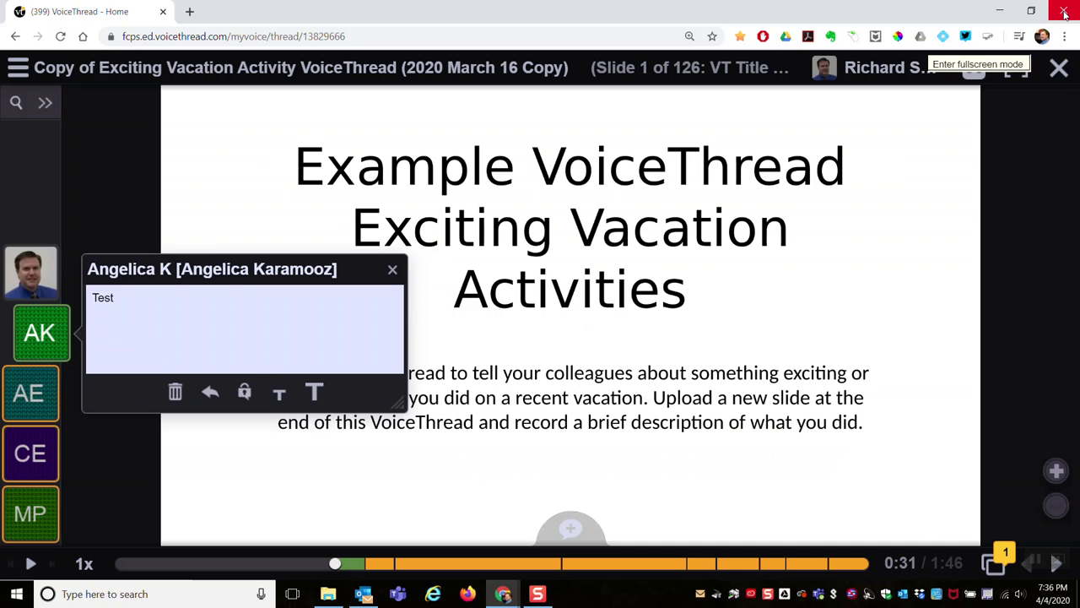
{"action": "left_click", "coordinate": [1065, 14]}
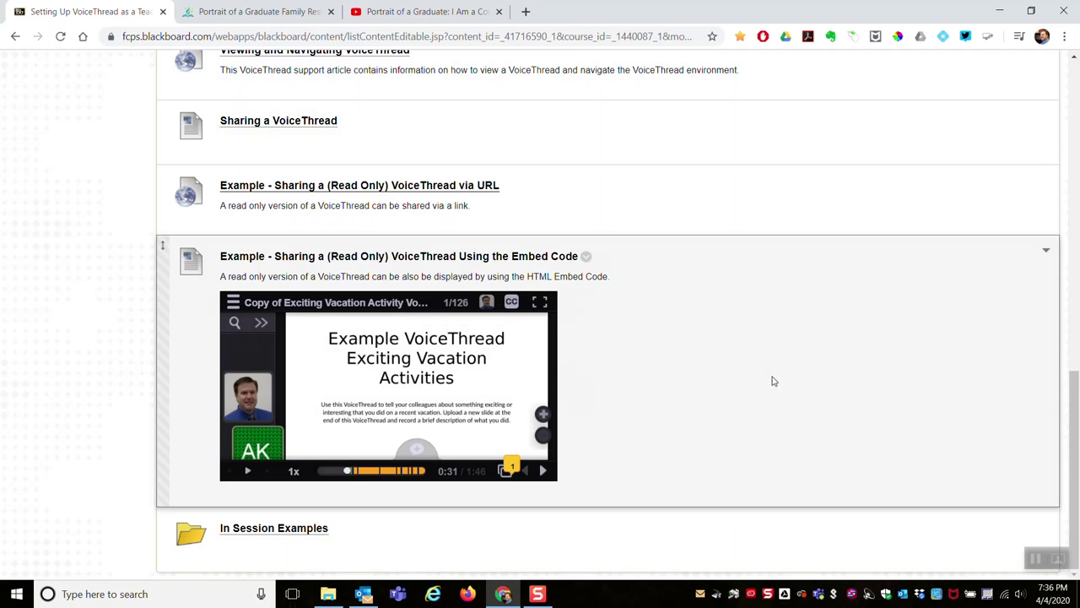
- Play a little of the embedded Exciting Vacation Activity VoiceThread on the course page, and pause it
{"action": "left_click", "coordinate": [347, 371]}
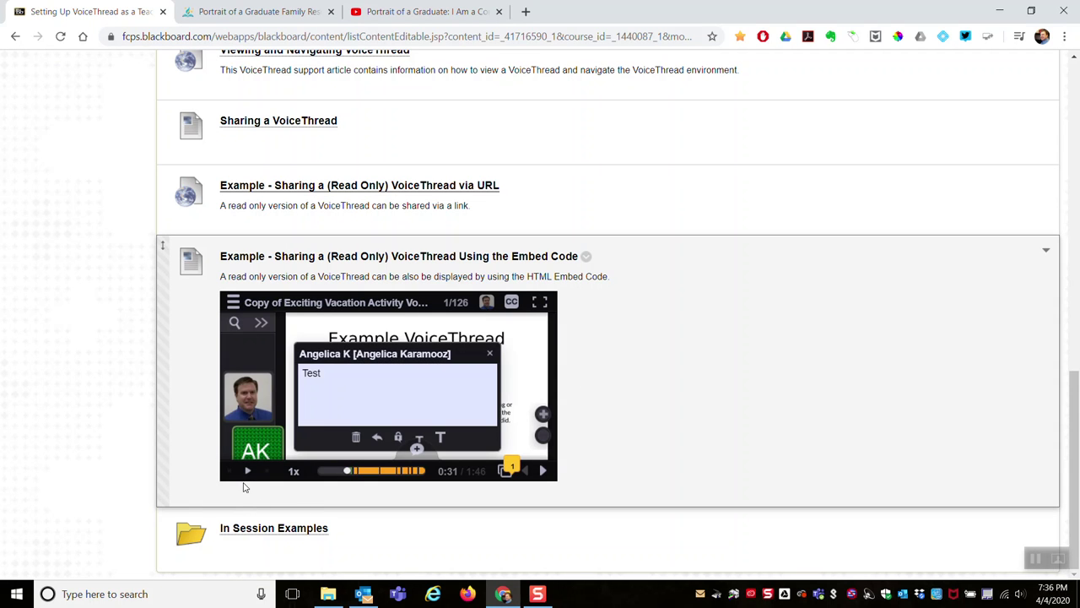
{"action": "left_click", "coordinate": [247, 472]}
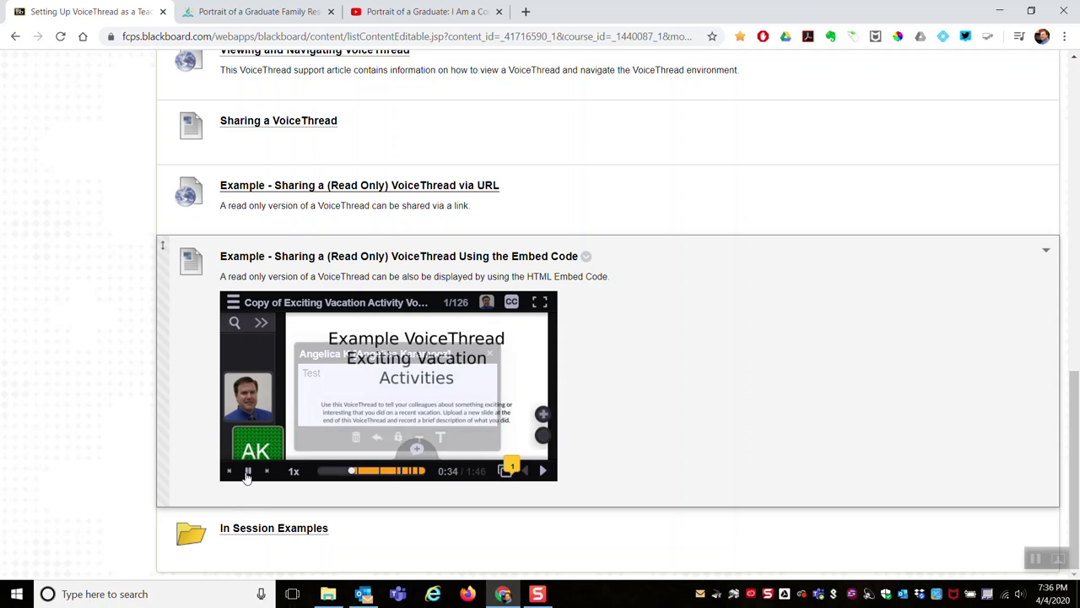
{"action": "left_click", "coordinate": [247, 471]}
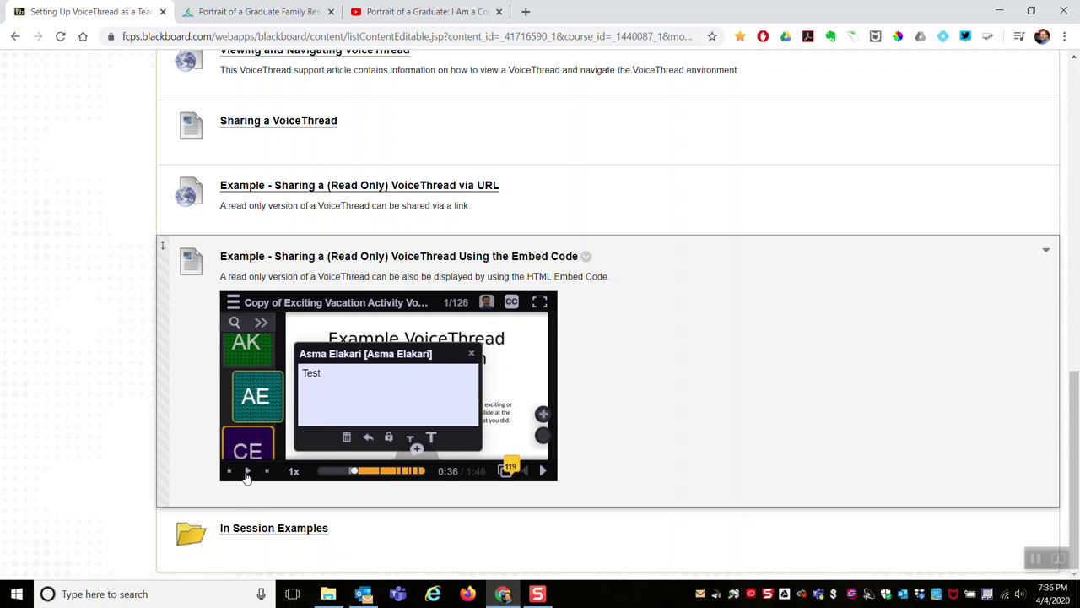
- Open the item "Example - Sharing a (Read Only) VoiceThread Using the Embed Code" for editing and enlarge its text editor
{"action": "left_click", "coordinate": [586, 256]}
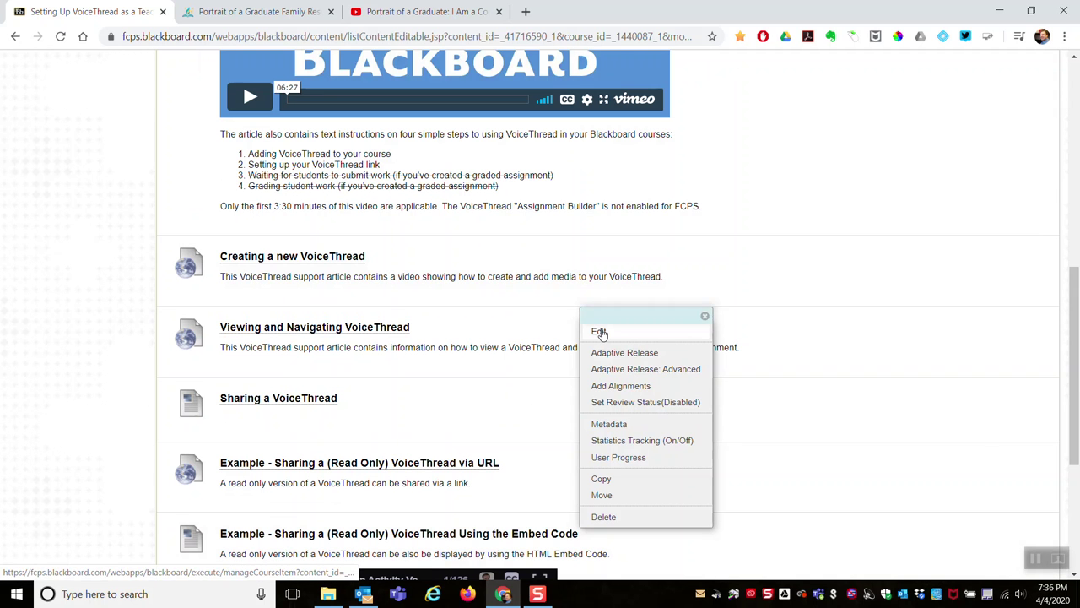
{"action": "left_click", "coordinate": [599, 330]}
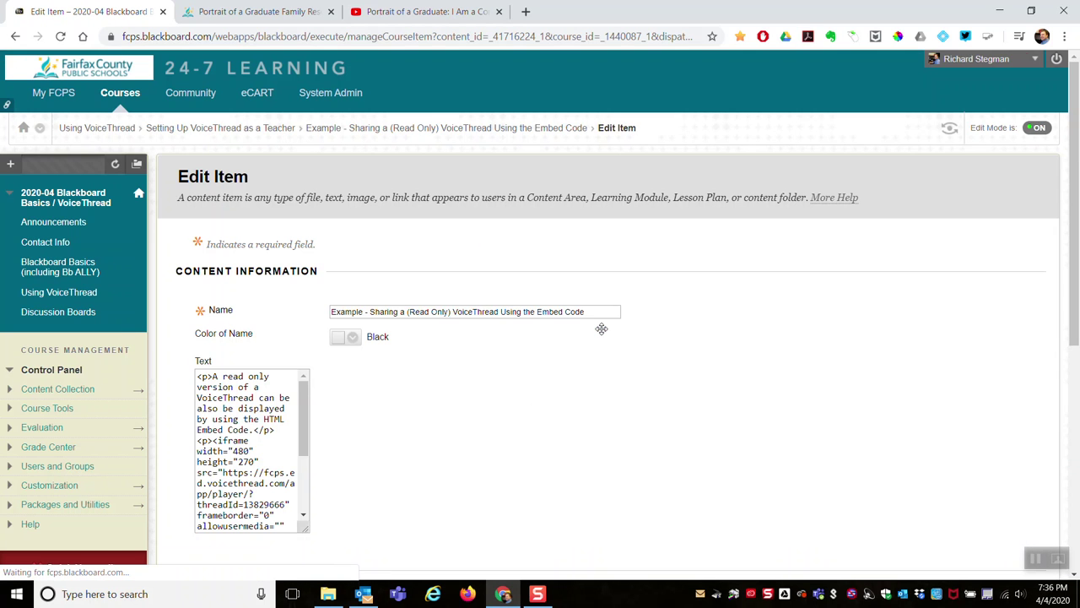
{"action": "scroll", "coordinate": [846, 259], "scroll_direction": "down", "scroll_amount": 2}
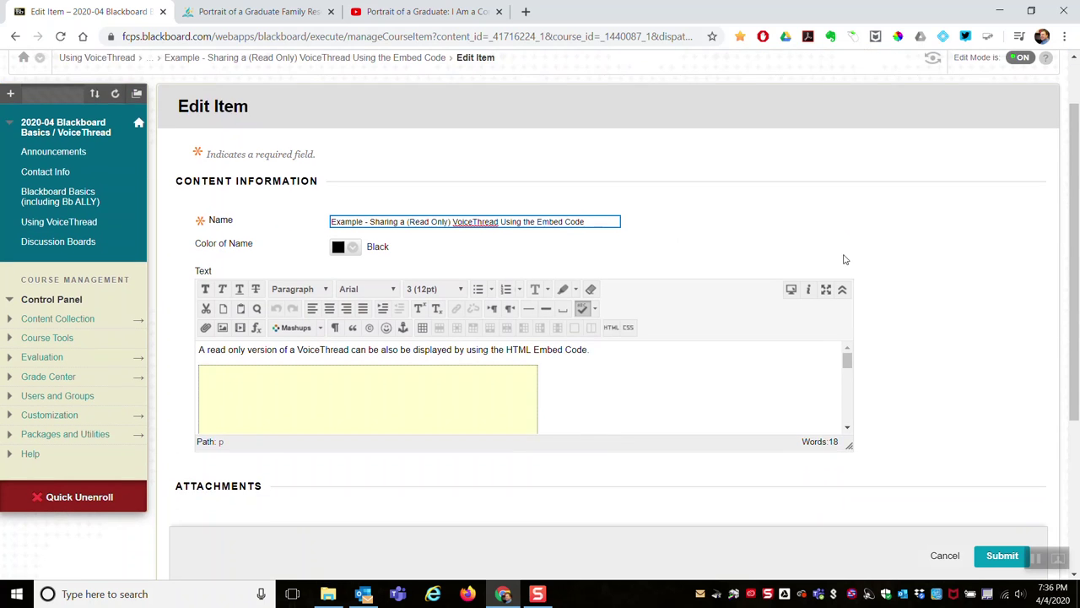
{"action": "left_click_drag", "start_coordinate": [850, 373], "coordinate": [849, 504]}
- Examine the iframe embed code in the item text's HTML source, closing it without updating, and submit the item
{"action": "left_click", "coordinate": [611, 257]}
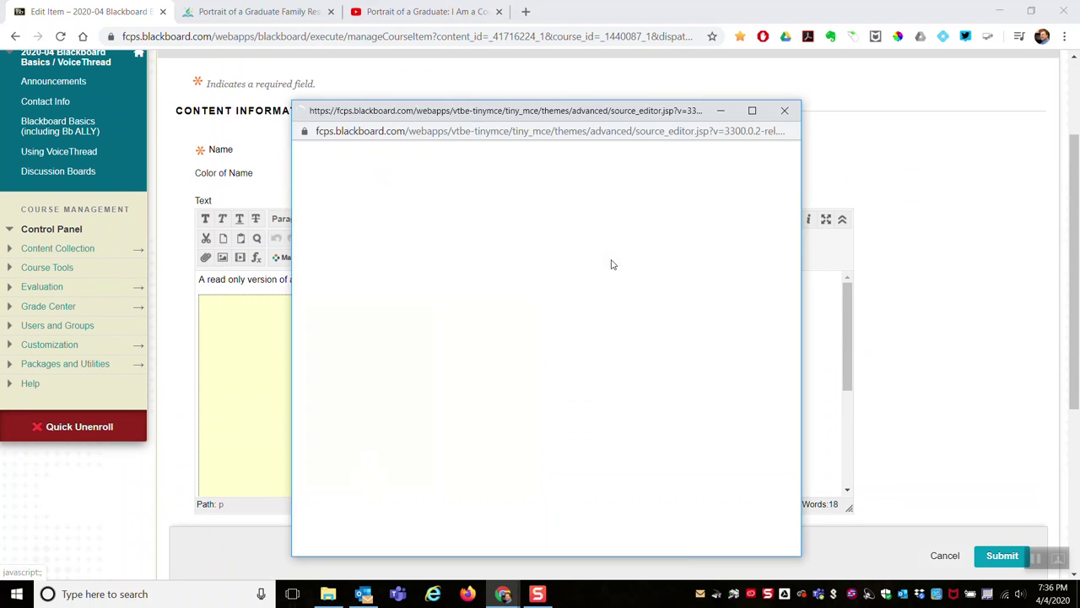
{"action": "left_click_drag", "start_coordinate": [540, 215], "coordinate": [302, 193]}
{"action": "left_click", "coordinate": [339, 228]}
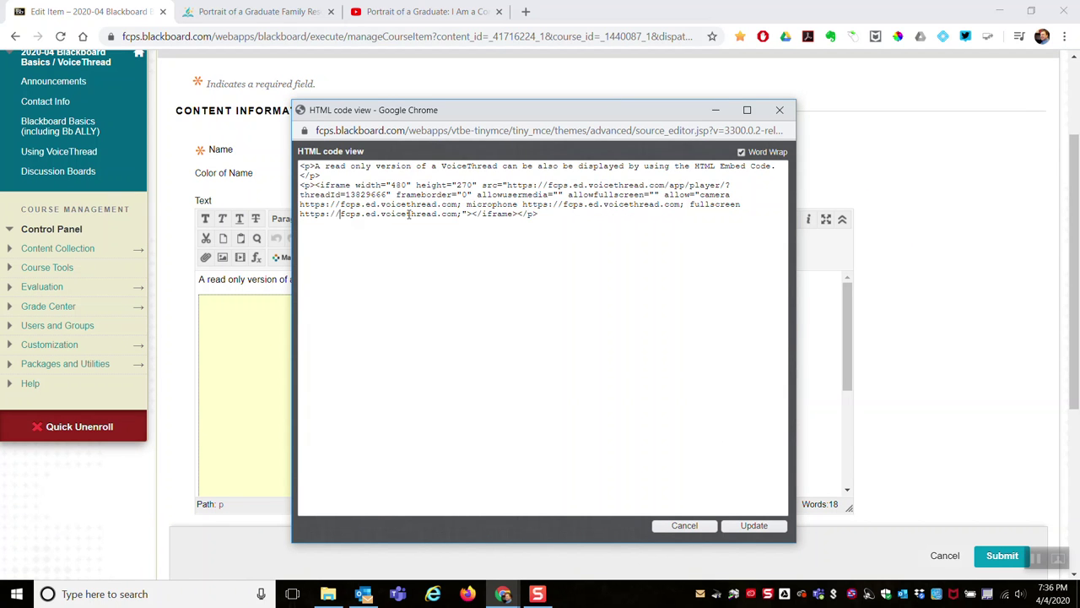
{"action": "left_click_drag", "start_coordinate": [517, 214], "coordinate": [326, 186]}
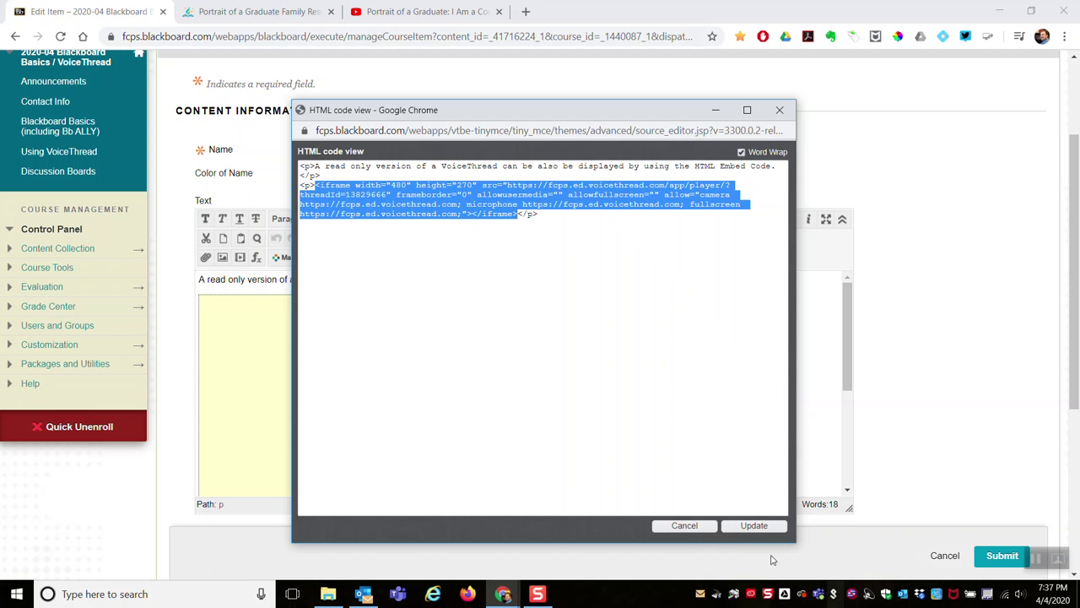
{"action": "left_click", "coordinate": [684, 525]}
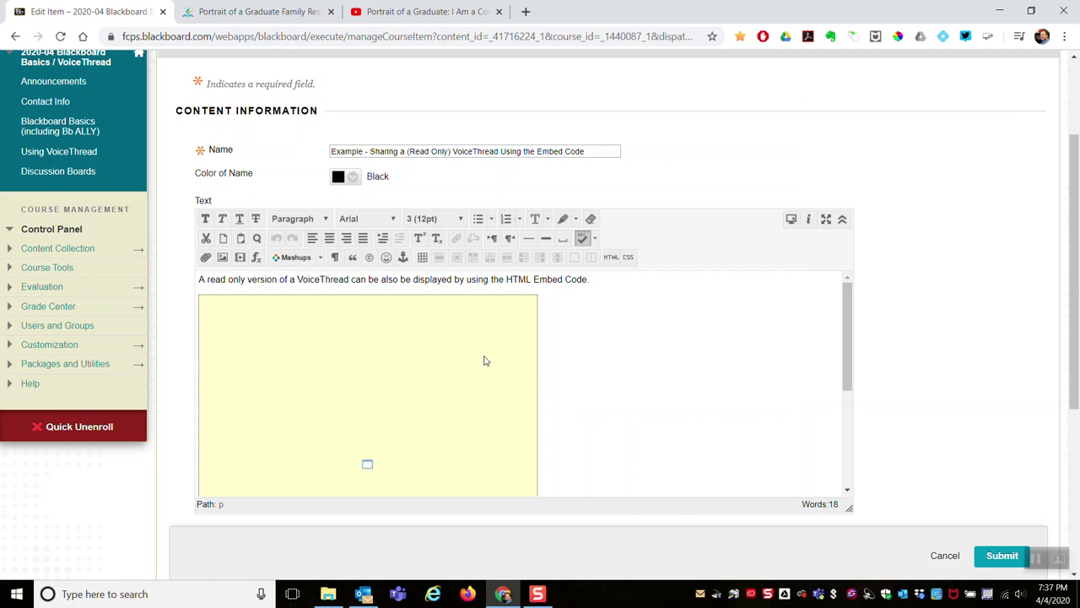
{"action": "left_click", "coordinate": [998, 558]}
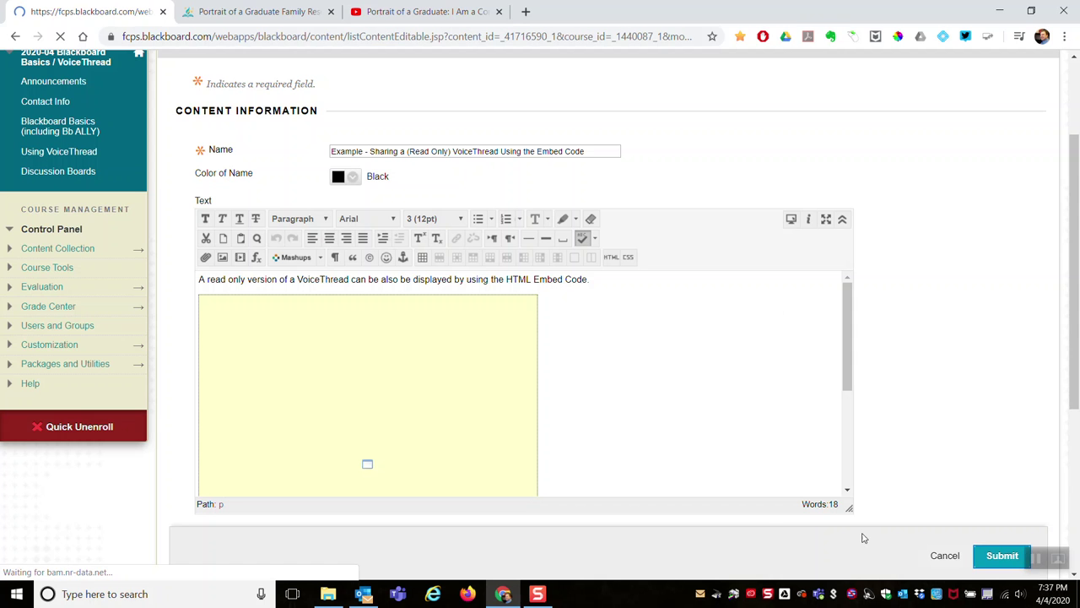
{"action": "scroll", "coordinate": [686, 355], "scroll_direction": "down", "scroll_amount": 15}
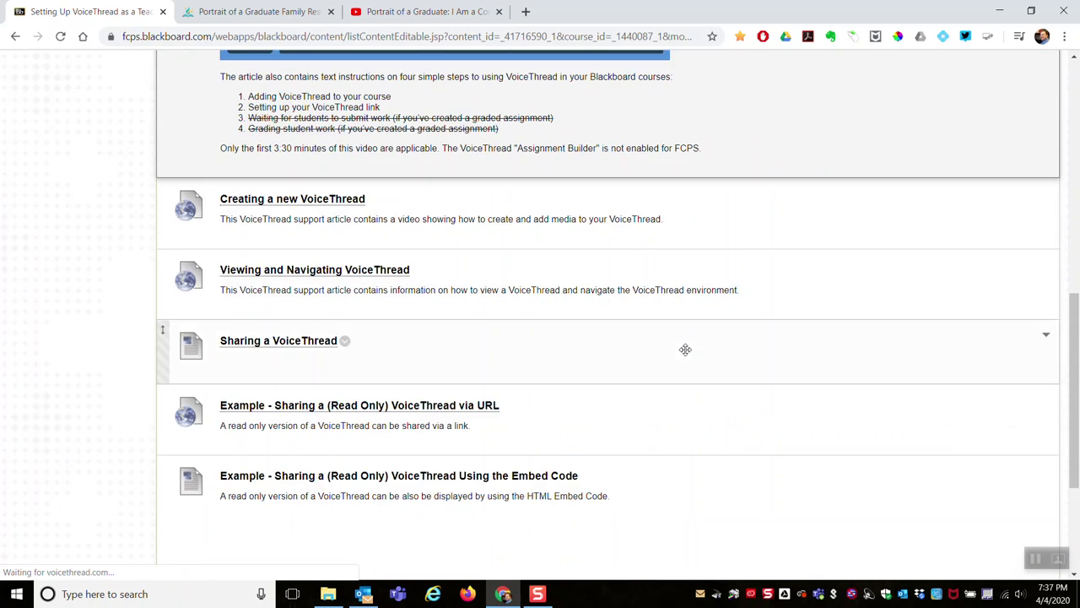